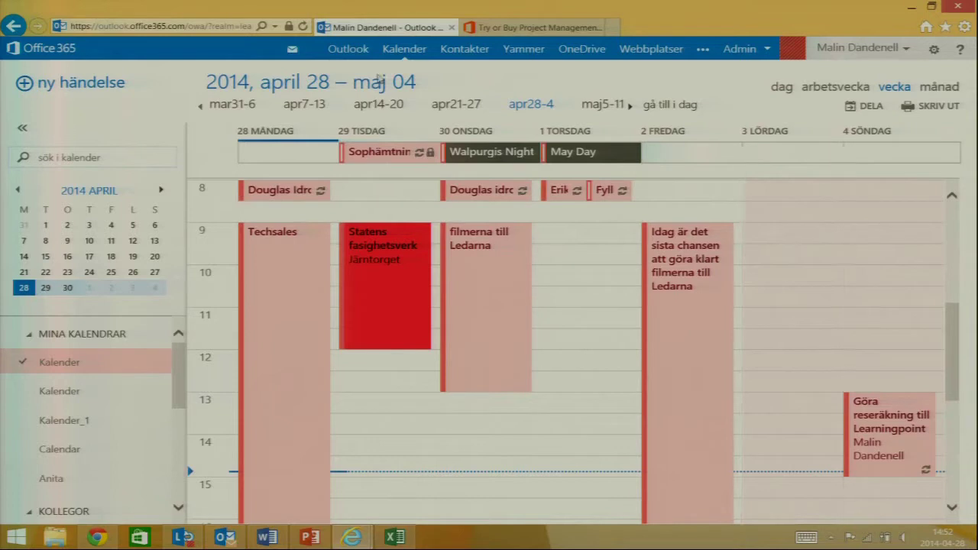
- In OneDrive for Business, look inside the Filmer STKT 2014 folder, then return to the Dokument list
click(573, 52)
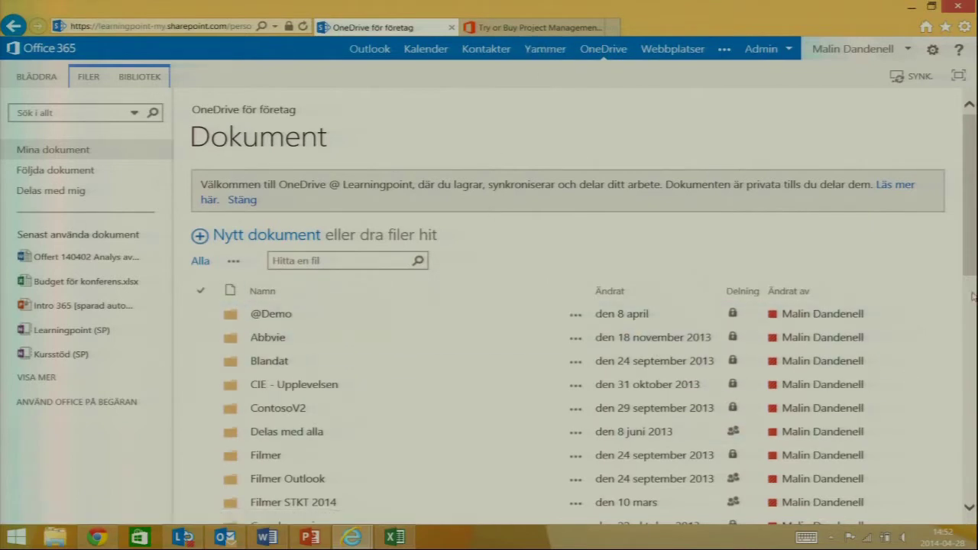
scroll(969, 246, down, 3)
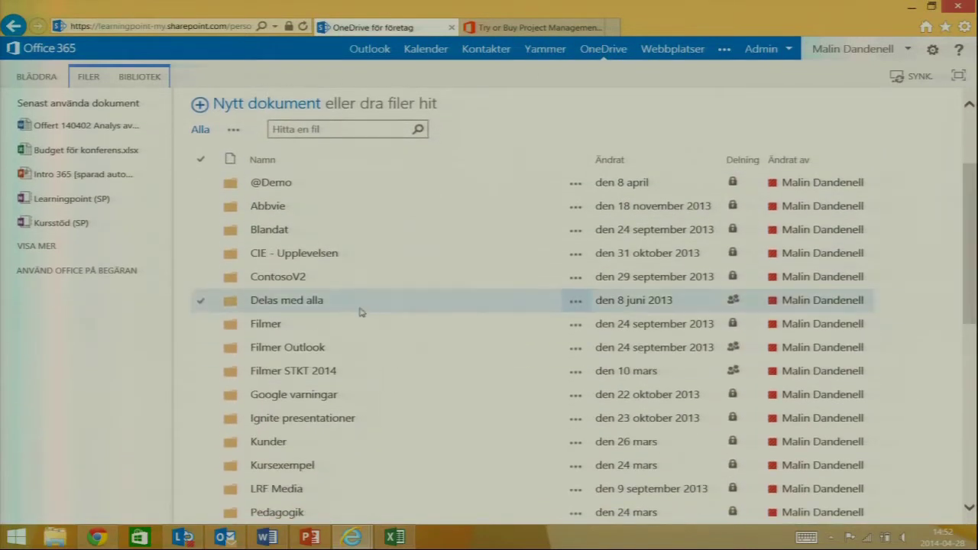
click(298, 374)
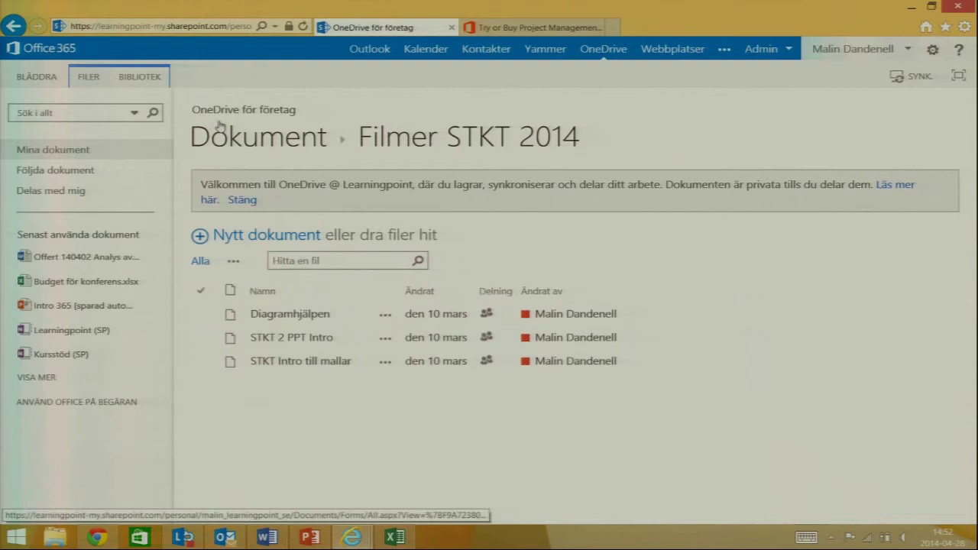
click(13, 25)
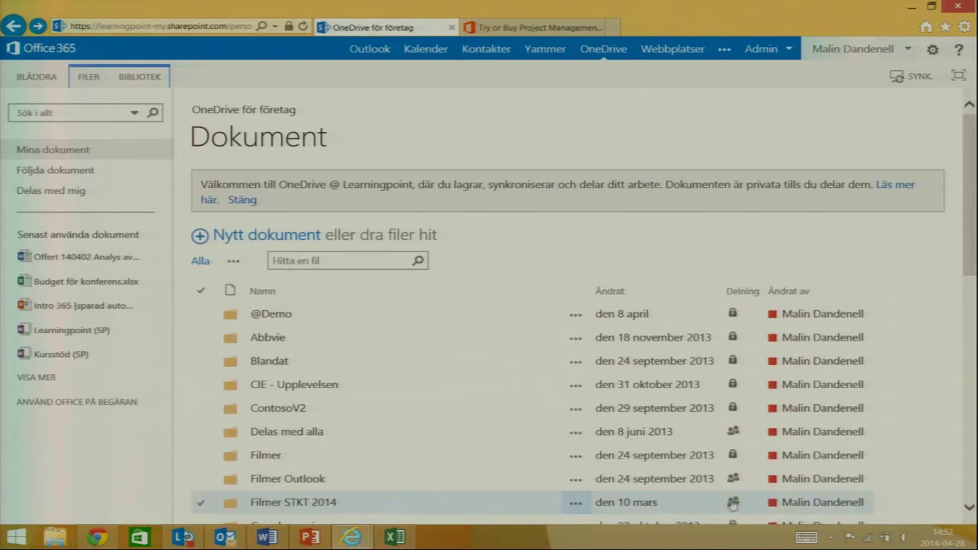
scroll(970, 255, down, 3)
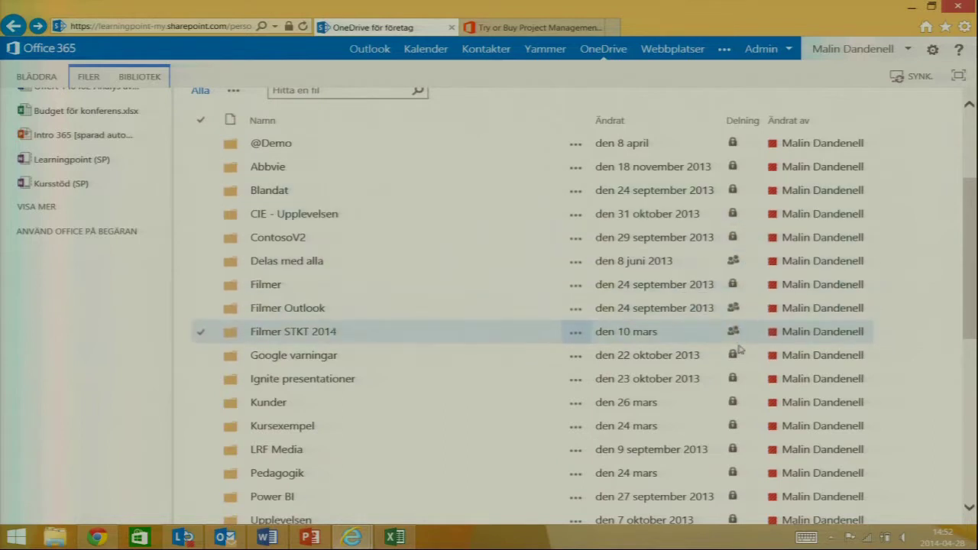
click(733, 331)
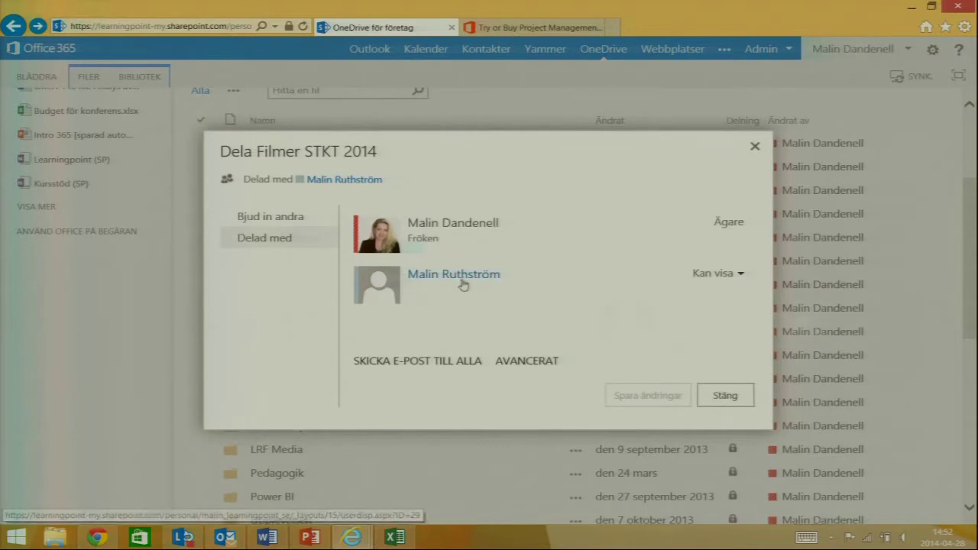
mouse_move(463, 284)
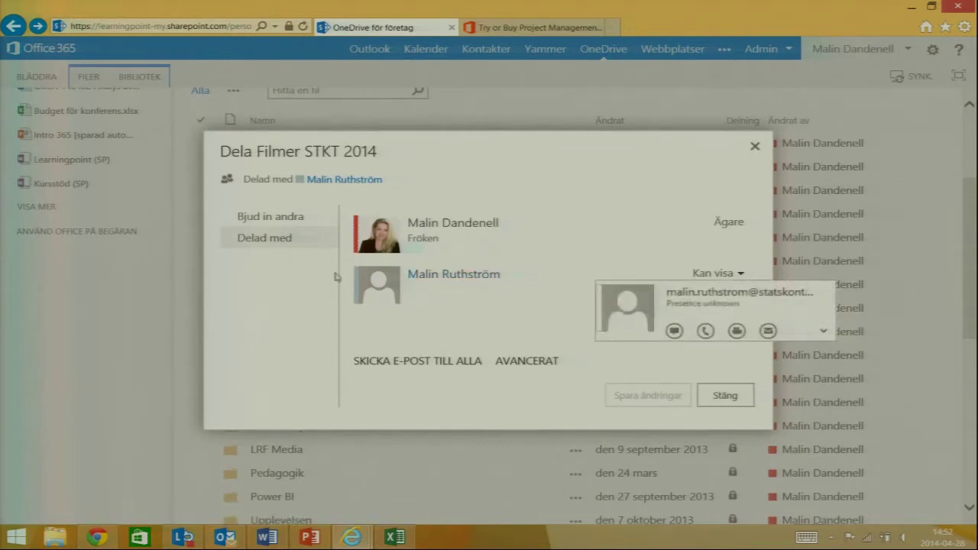
click(269, 218)
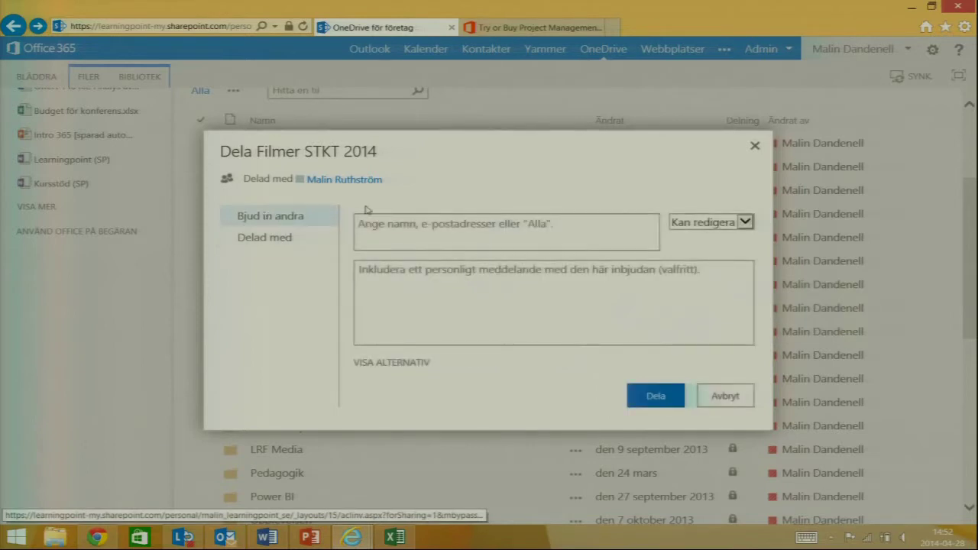
click(389, 228)
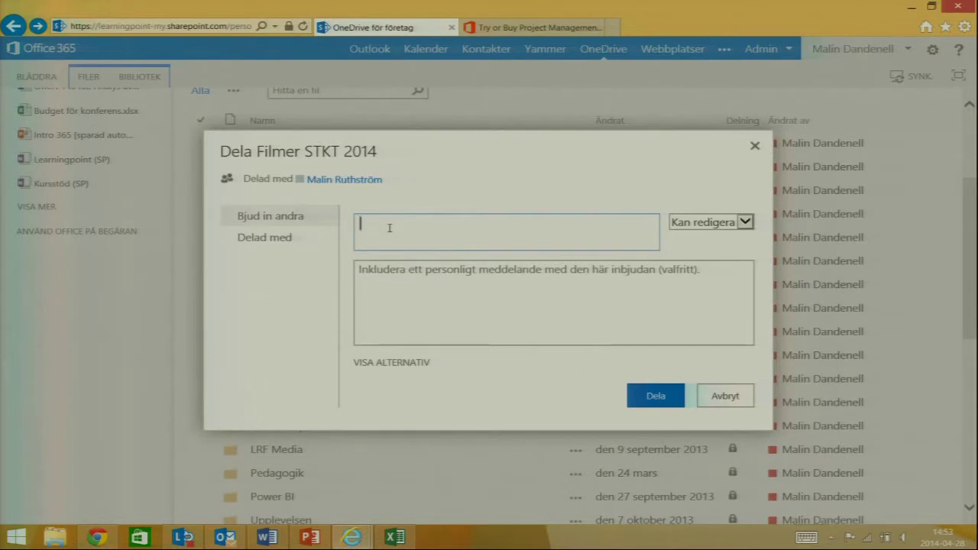
click(755, 145)
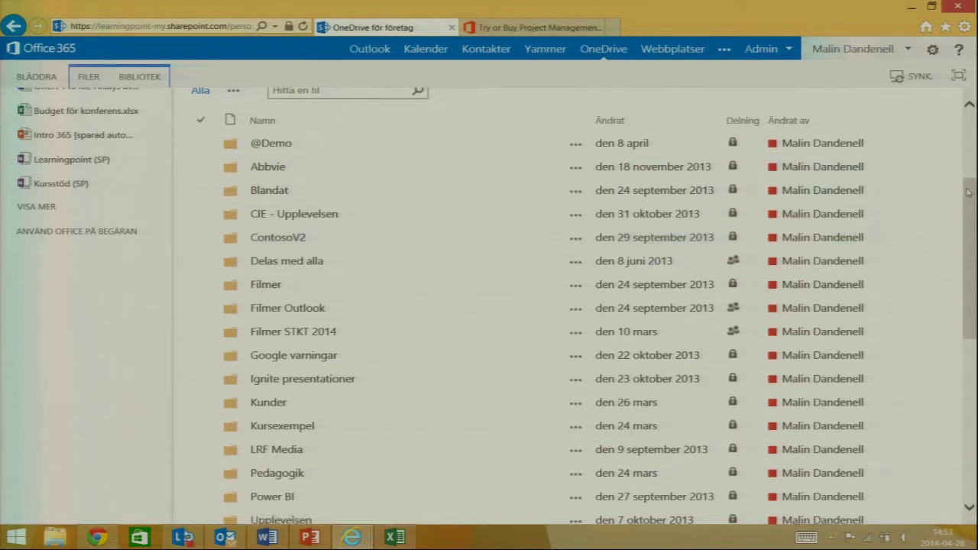
- Upload Huskommentarer from the local Dokument library by dragging it into the OneDrive Dokument list
scroll(969, 192, up, 3)
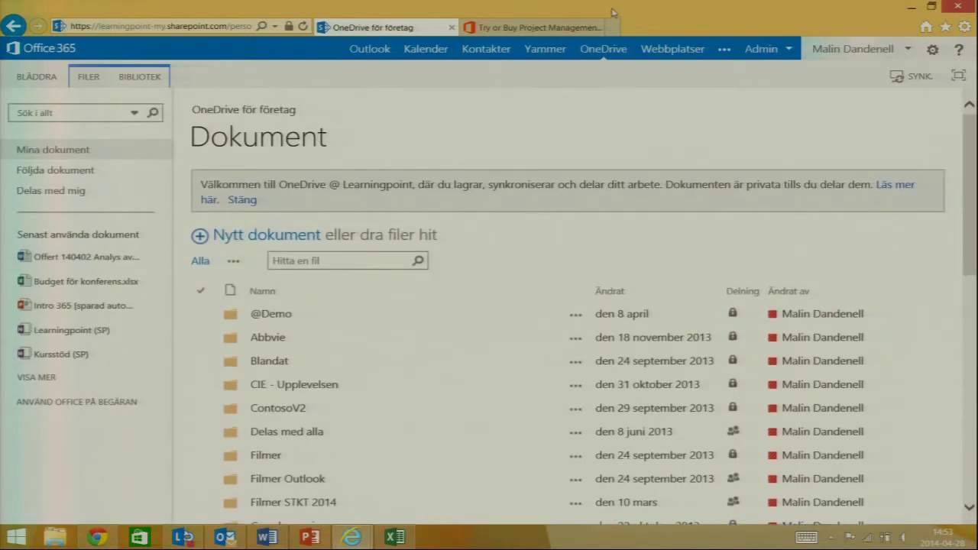
double_click(612, 13)
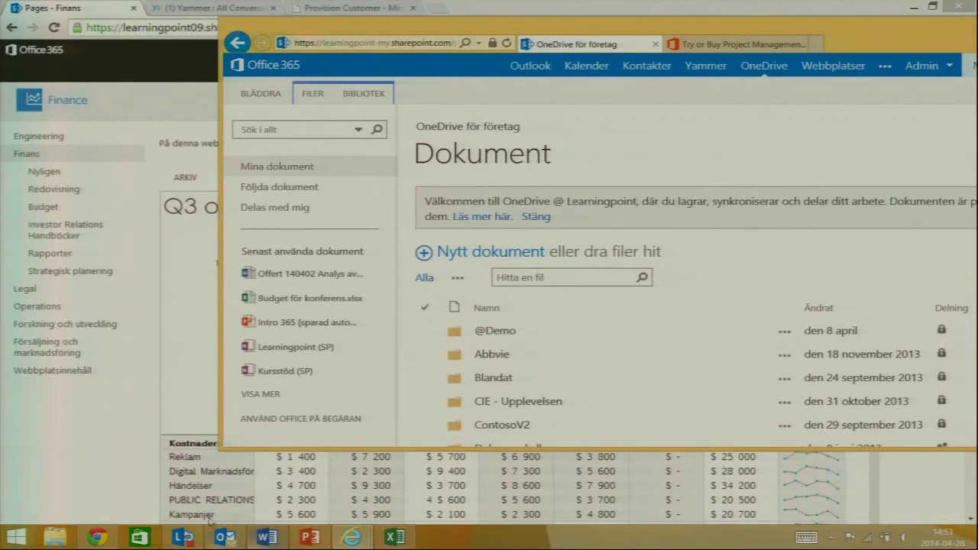
click(55, 537)
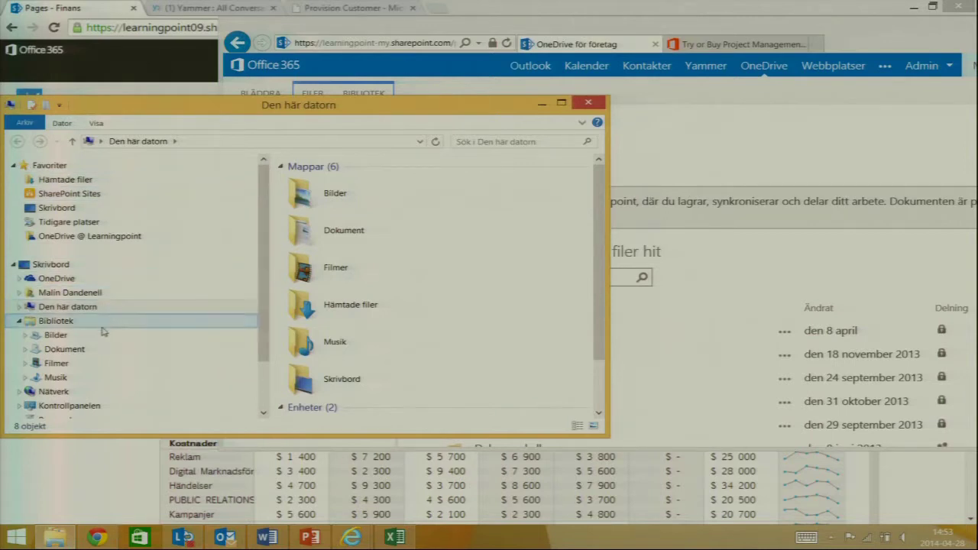
click(92, 349)
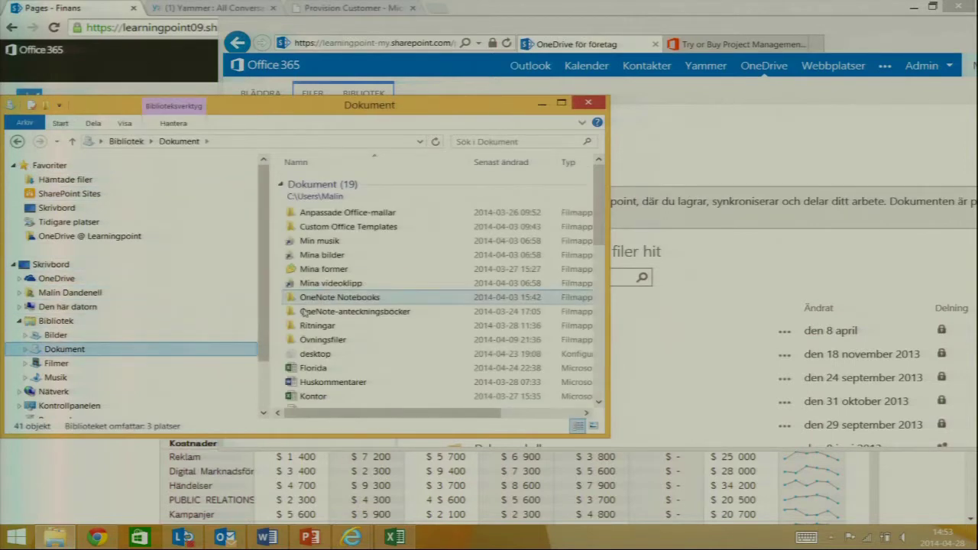
click(325, 384)
drag(325, 383, 812, 327)
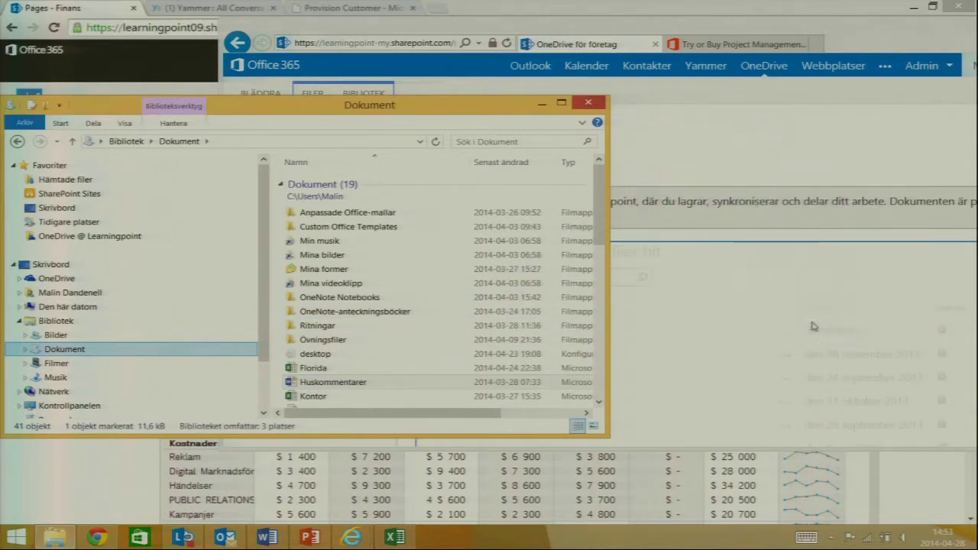
click(594, 105)
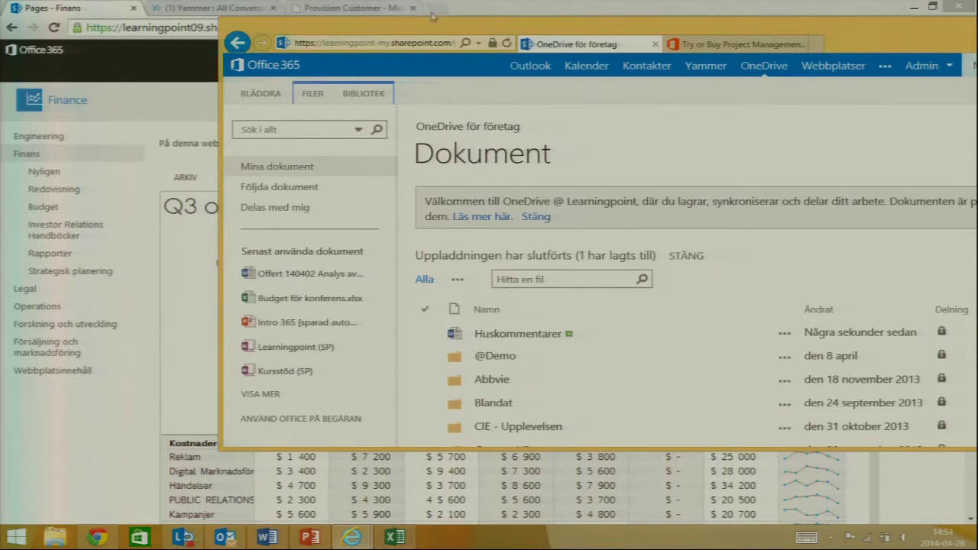
double_click(484, 29)
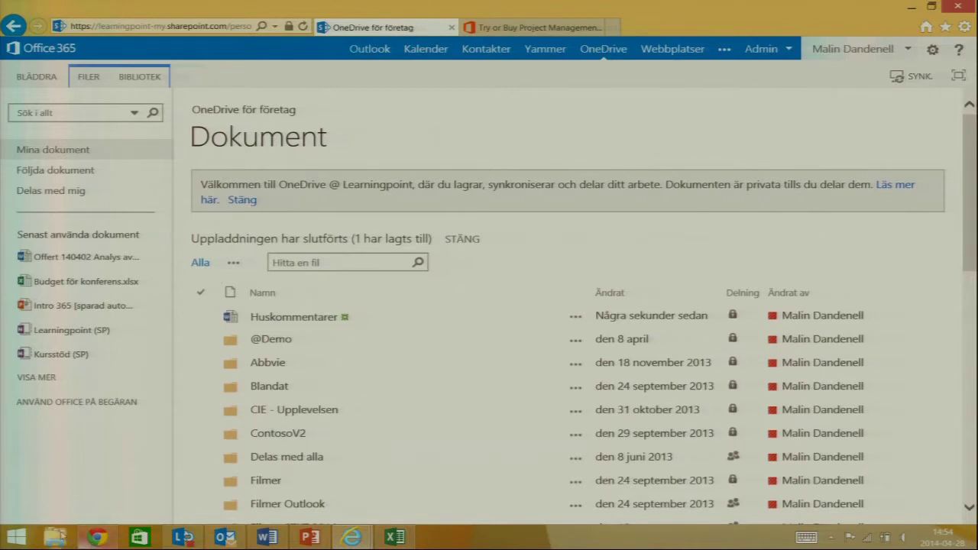
- In File Explorer's synced OneDrive @ Learningpoint folder, open Filmer STKT 2014 to show its three videos
click(55, 537)
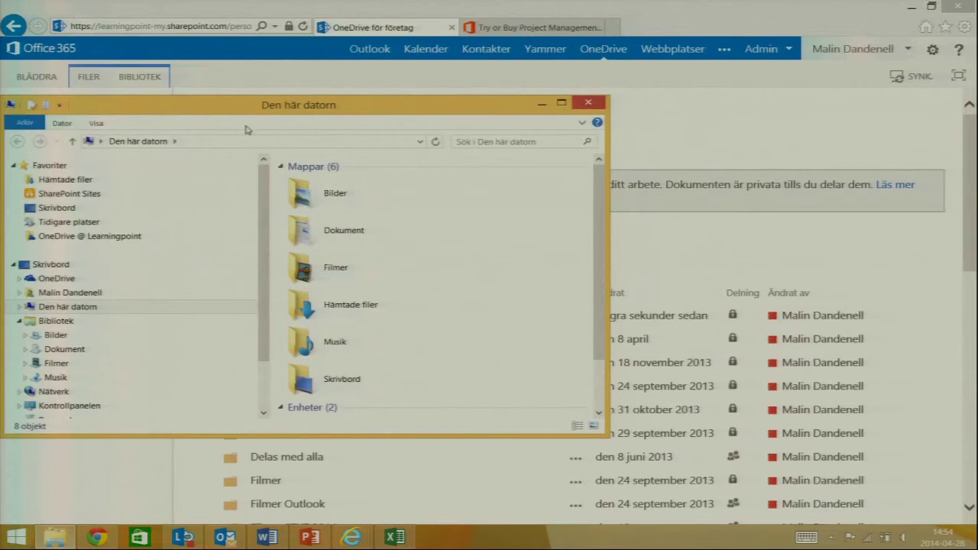
drag(284, 97, 593, 2)
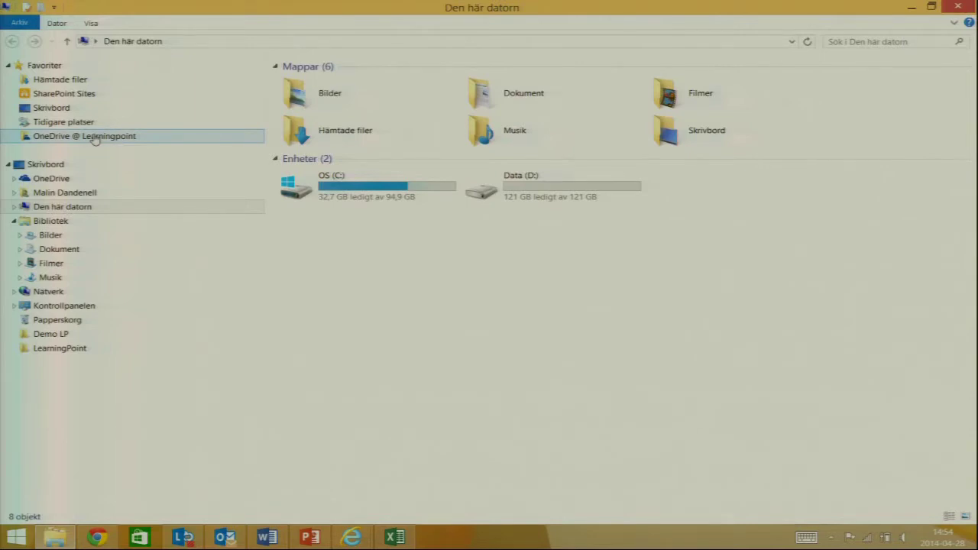
click(85, 137)
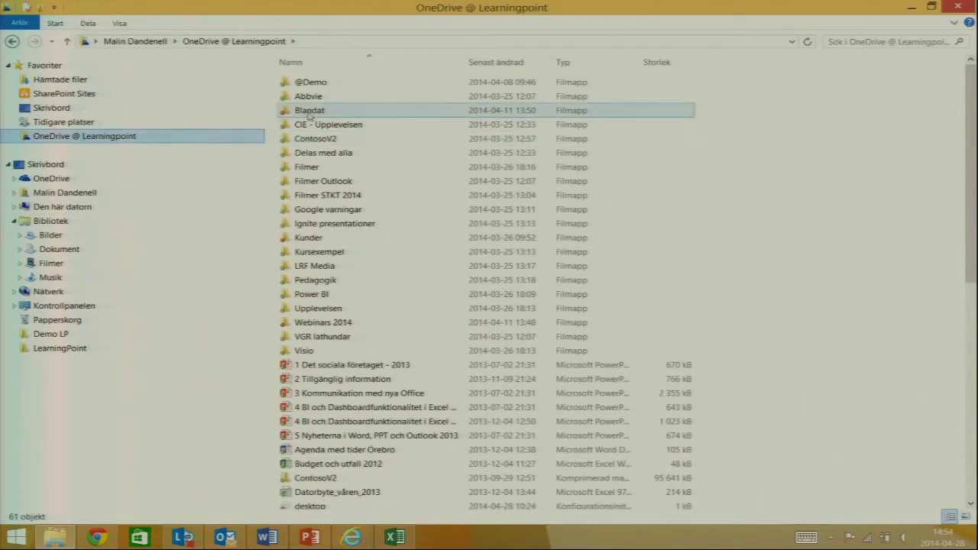
double_click(364, 214)
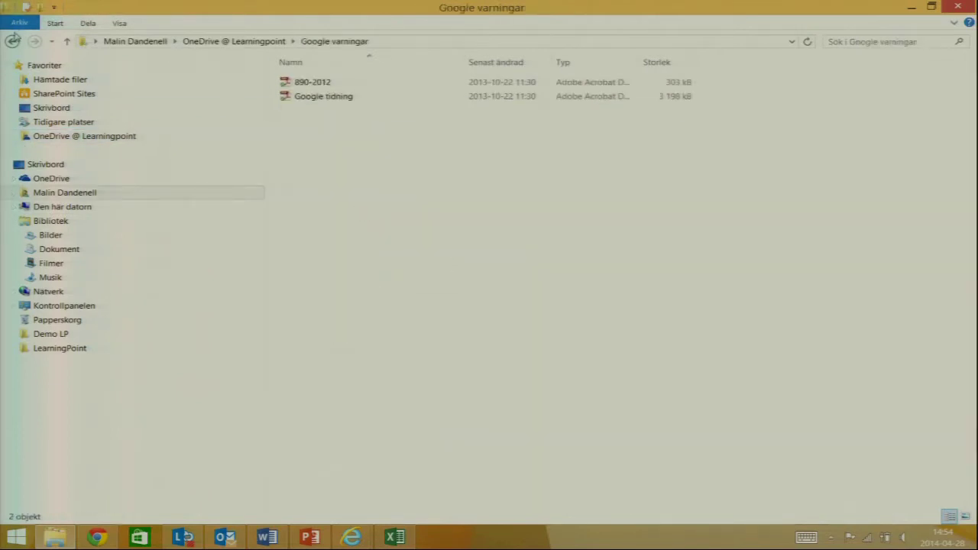
click(12, 41)
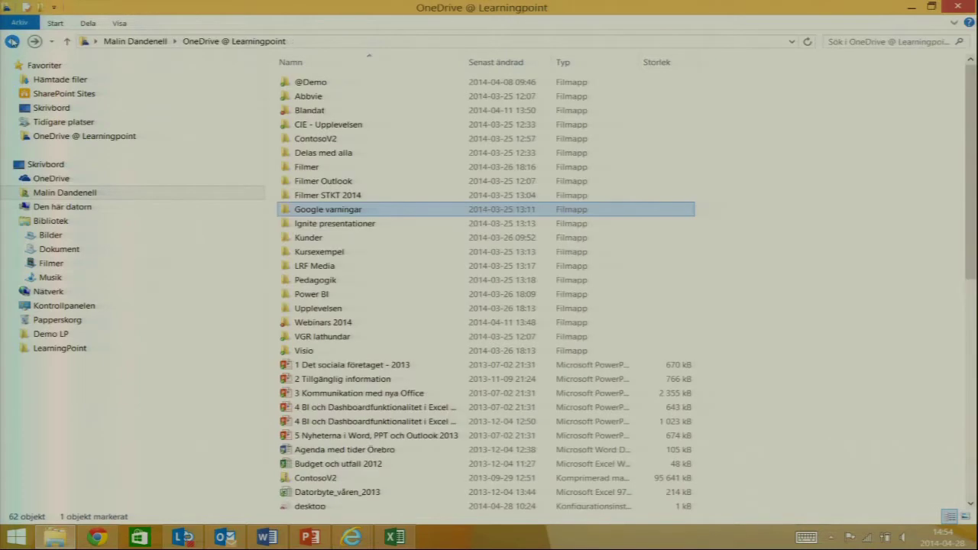
double_click(340, 196)
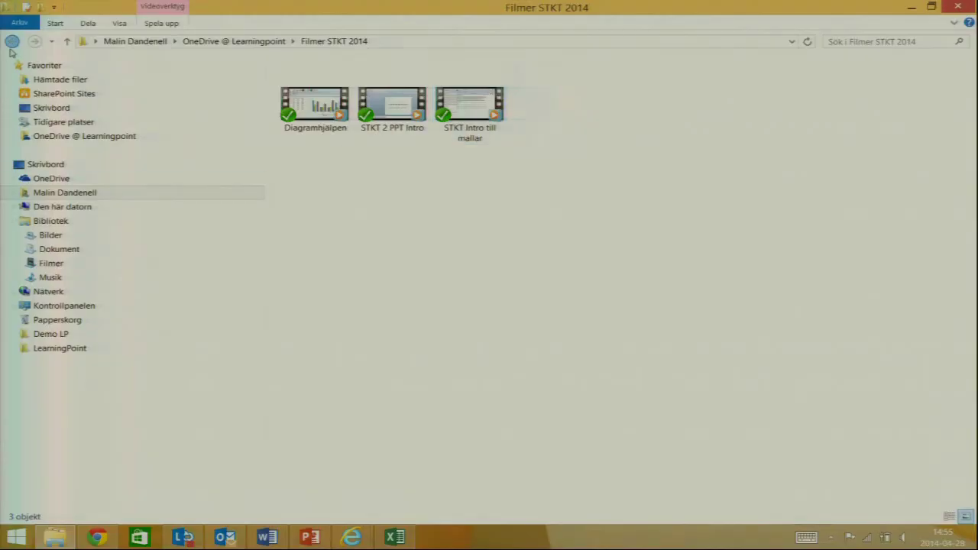
- Leave Filmer STKT 2014 and go to the Office 365 Webbplatser page listing followed sites
click(11, 41)
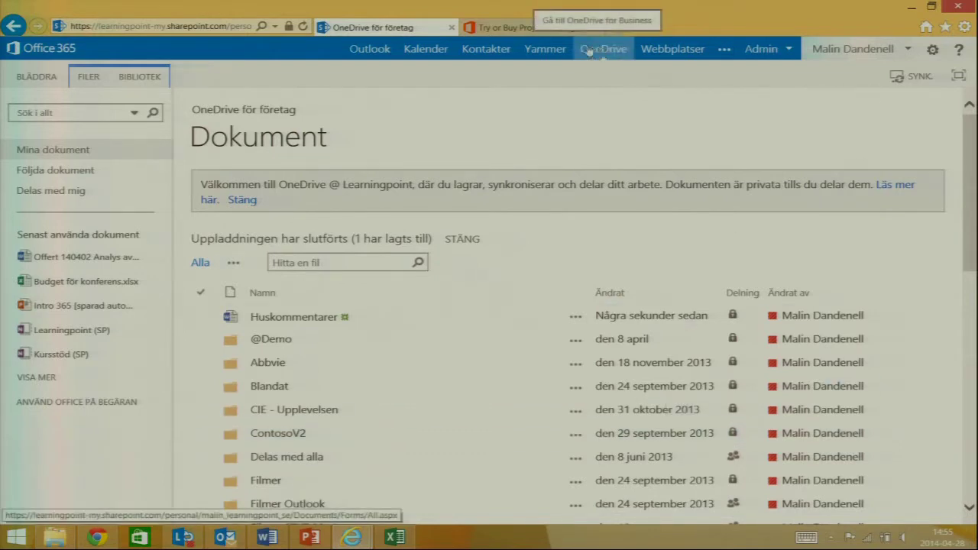
click(673, 49)
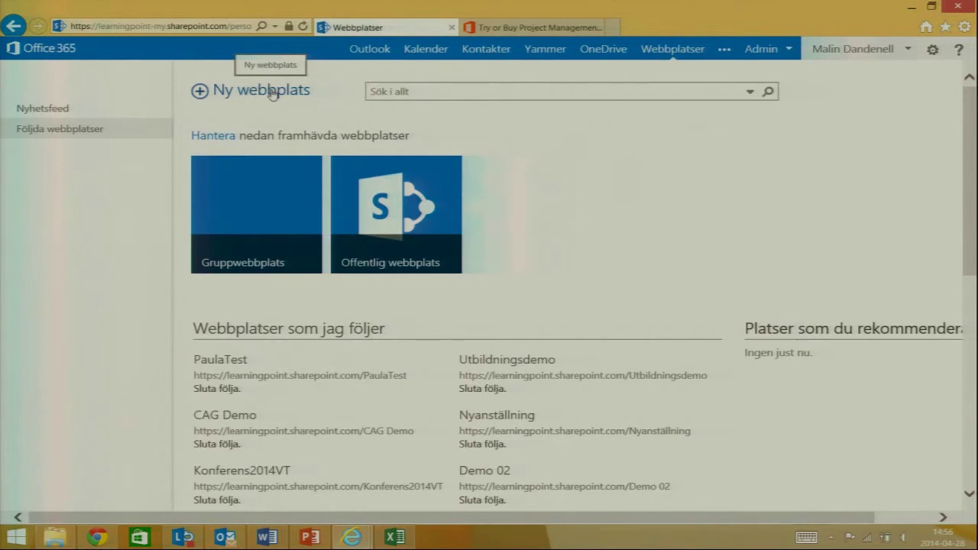
- Search everything for 'film' and preview results like TriOptima Filmer and its Dokument library
click(429, 88)
text(film)
key(Return)
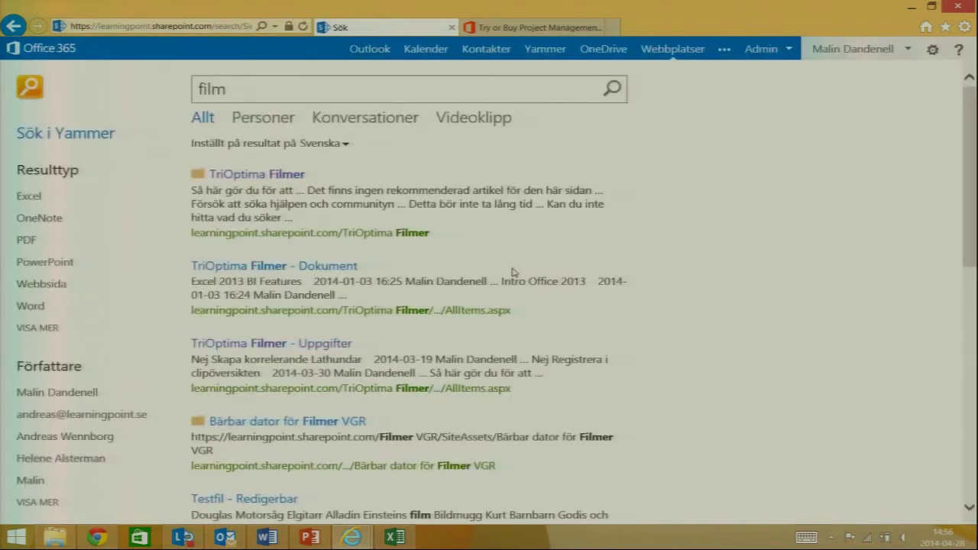
mouse_move(258, 269)
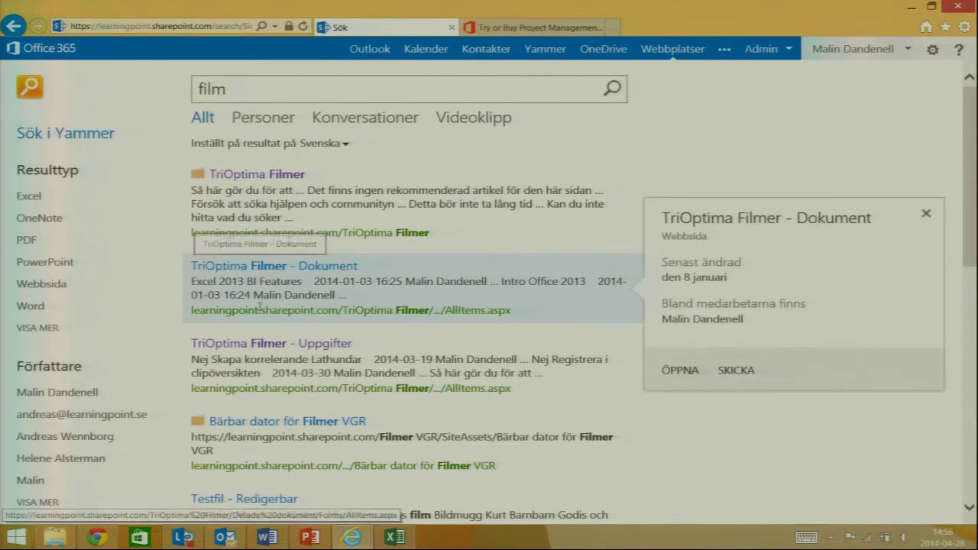
mouse_move(254, 358)
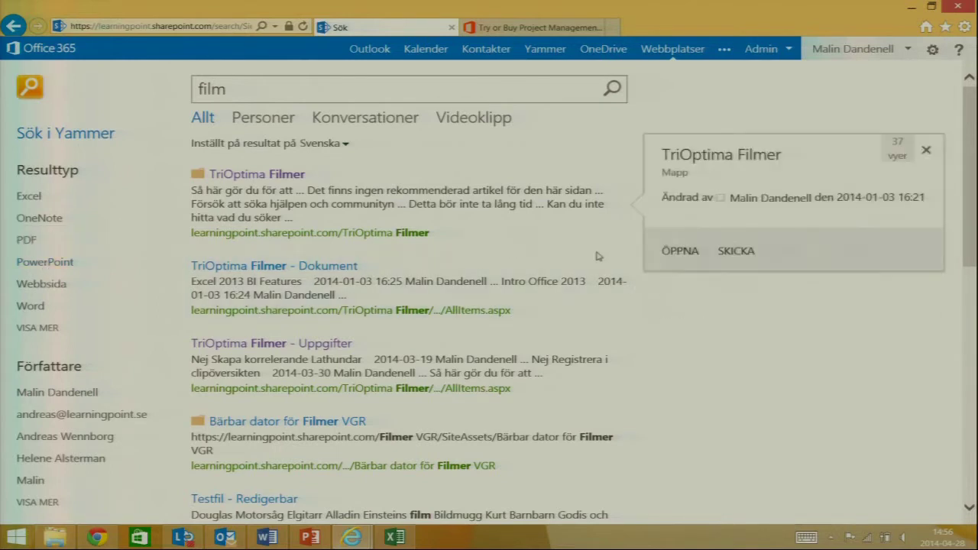
mouse_move(443, 265)
mouse_move(390, 368)
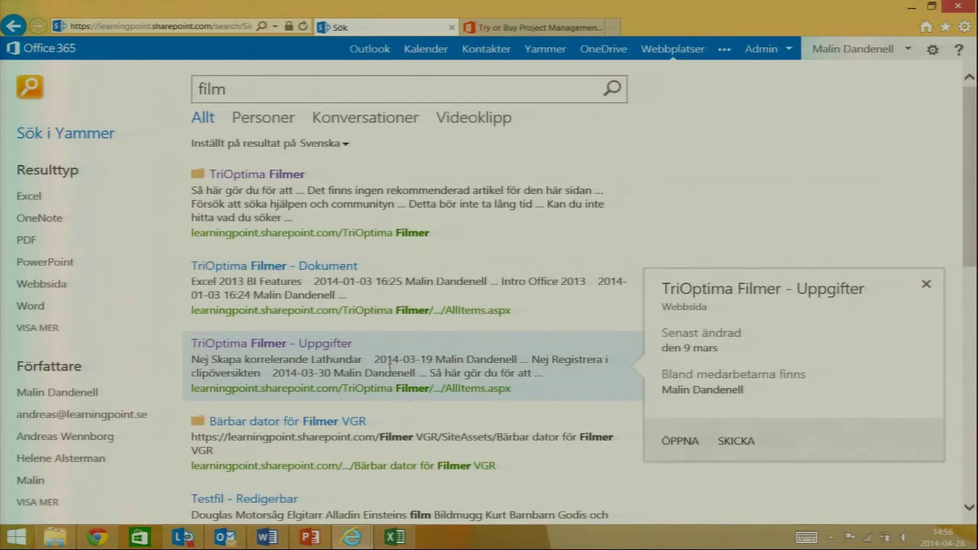
mouse_move(397, 294)
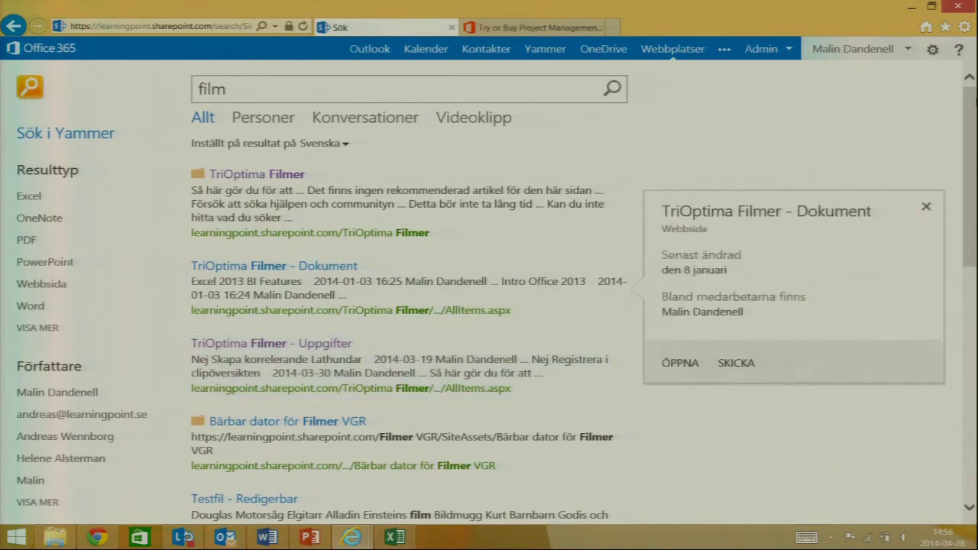
scroll(972, 107, down, 3)
scroll(972, 107, up, 3)
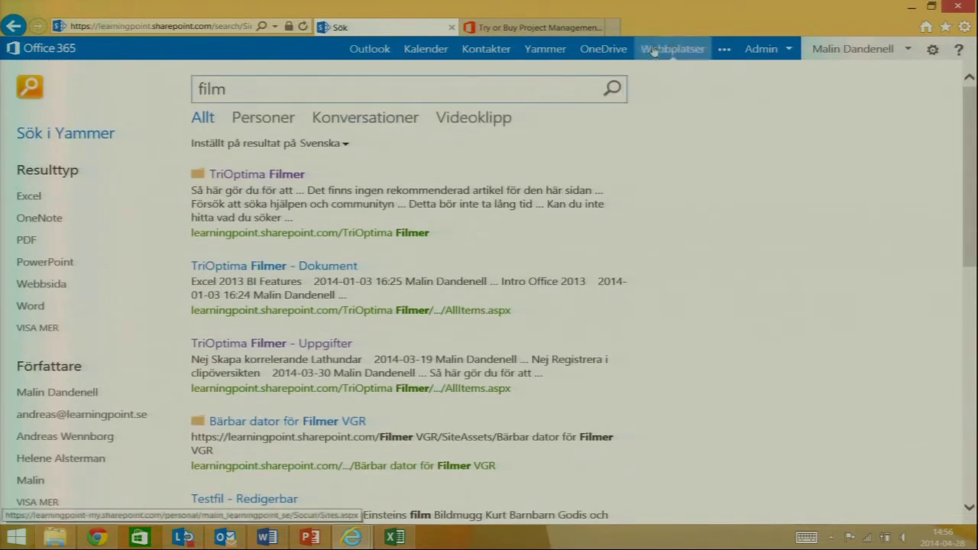
- Start a new site from Webbplatser and name it Höstkonferensen
click(672, 48)
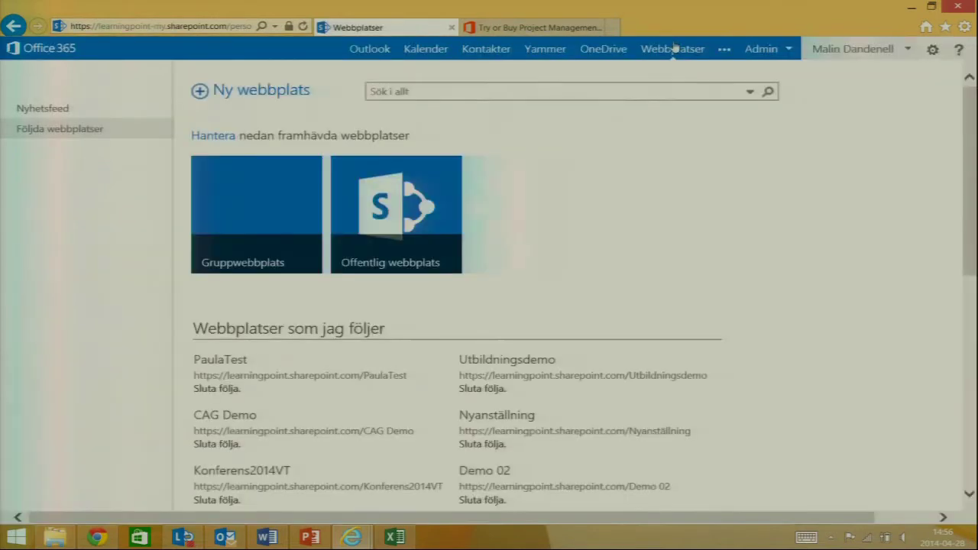
click(261, 90)
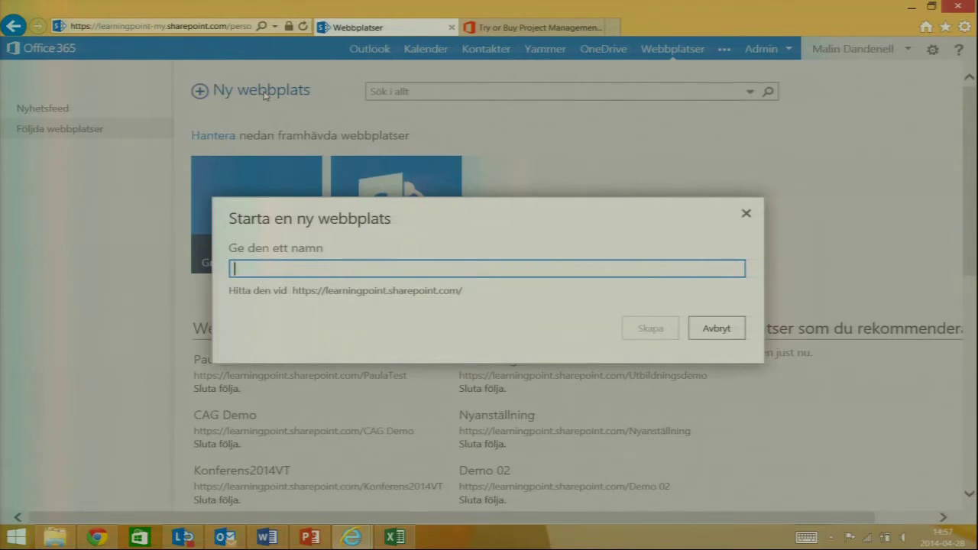
text(Höst)
key(BackSpace)
key(BackSpace)
key(BackSpace)
key(BackSpace)
text(Höst)
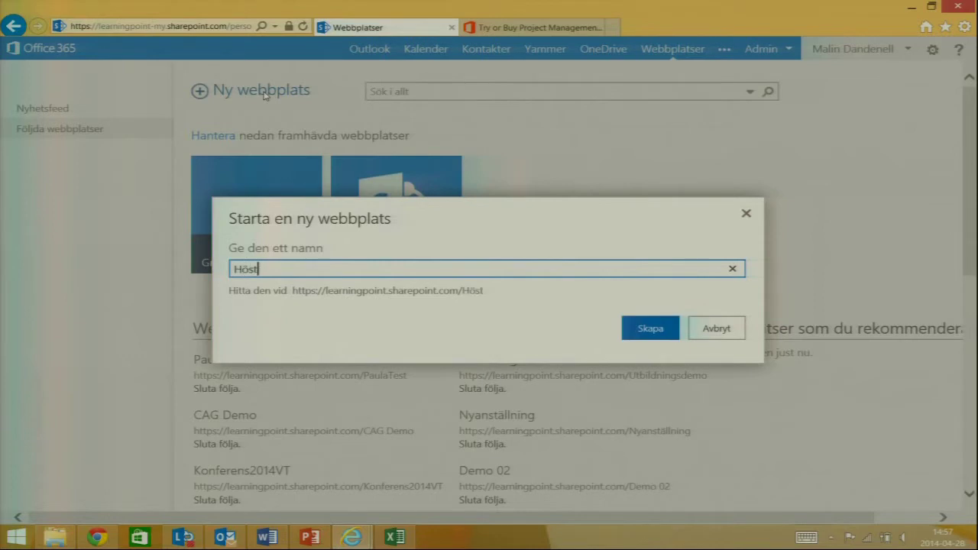
text(konferensen)
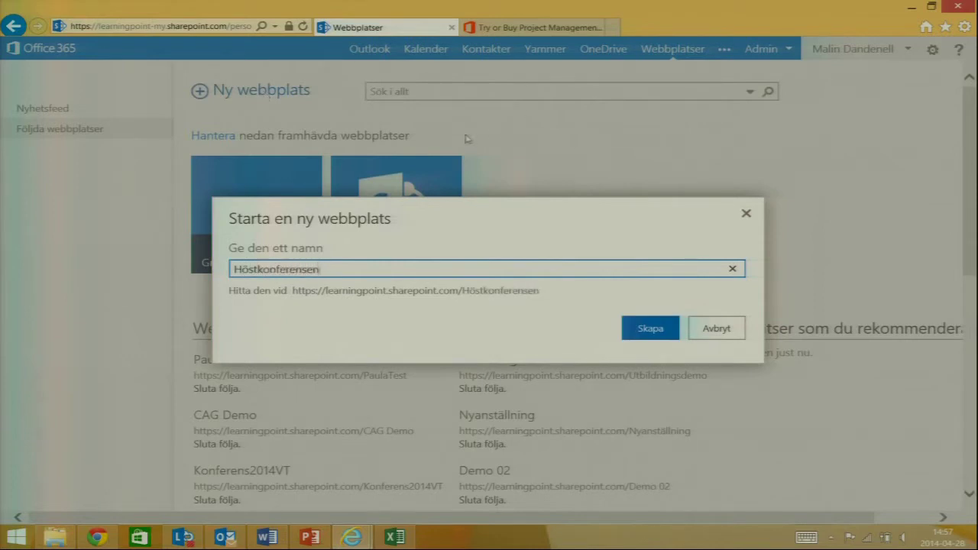
- Create the Höstkonferensen site and choose the Dela din webbplats getting-started suggestion
click(634, 329)
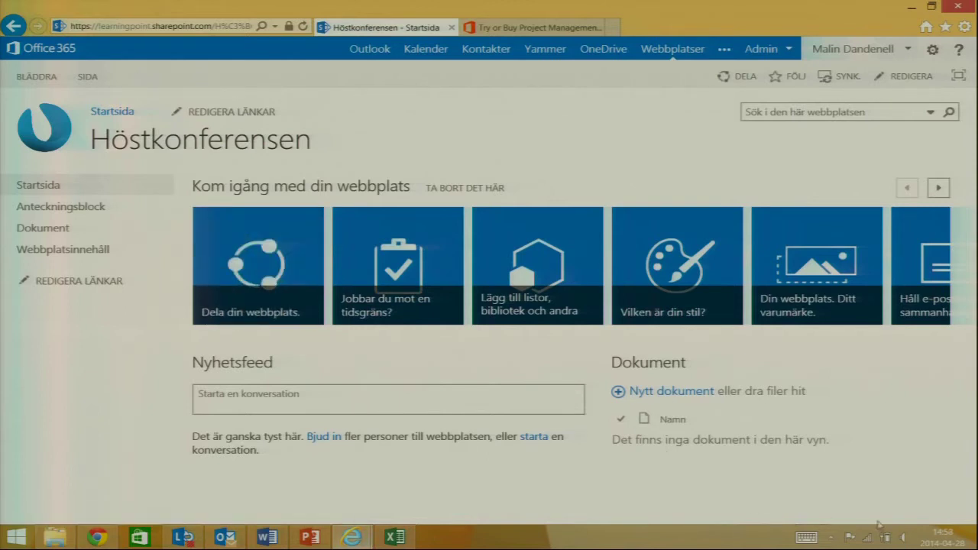
click(938, 188)
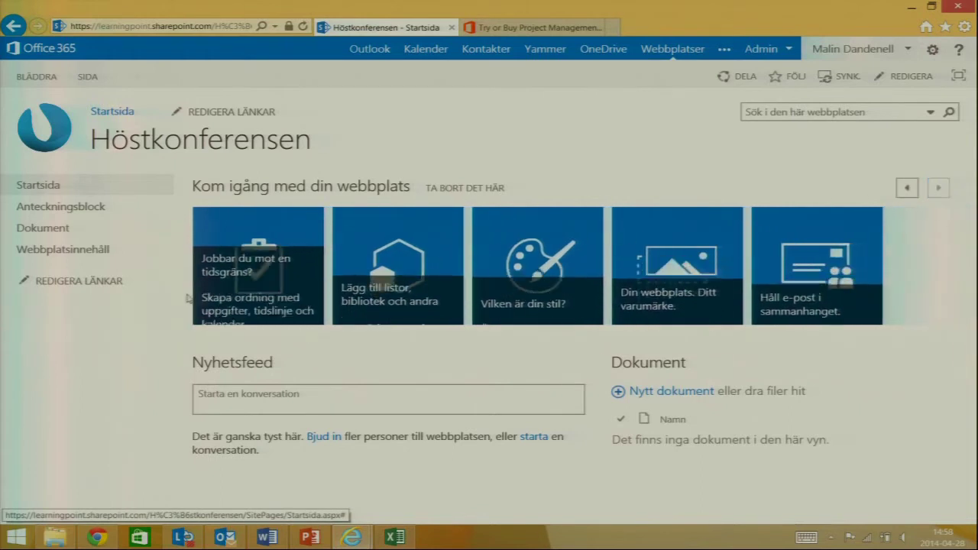
click(908, 188)
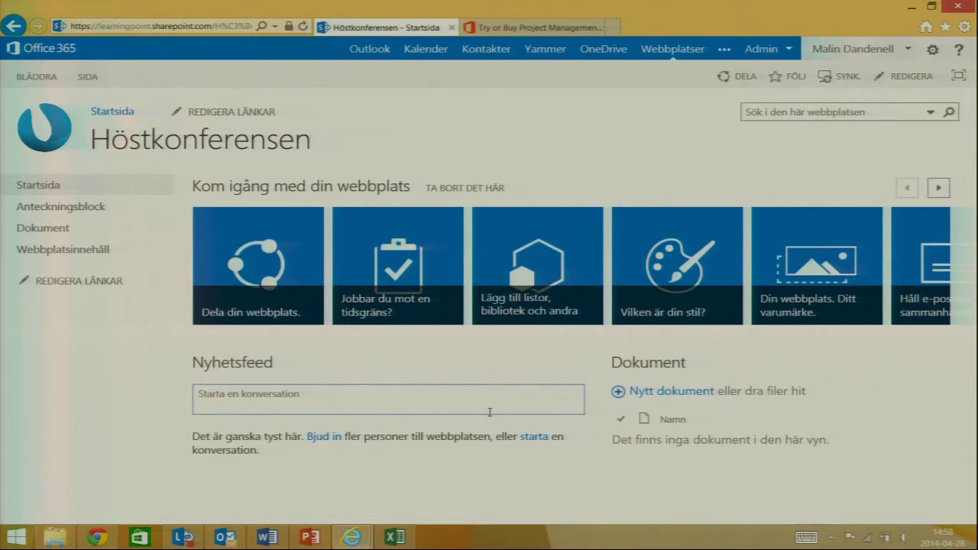
click(259, 264)
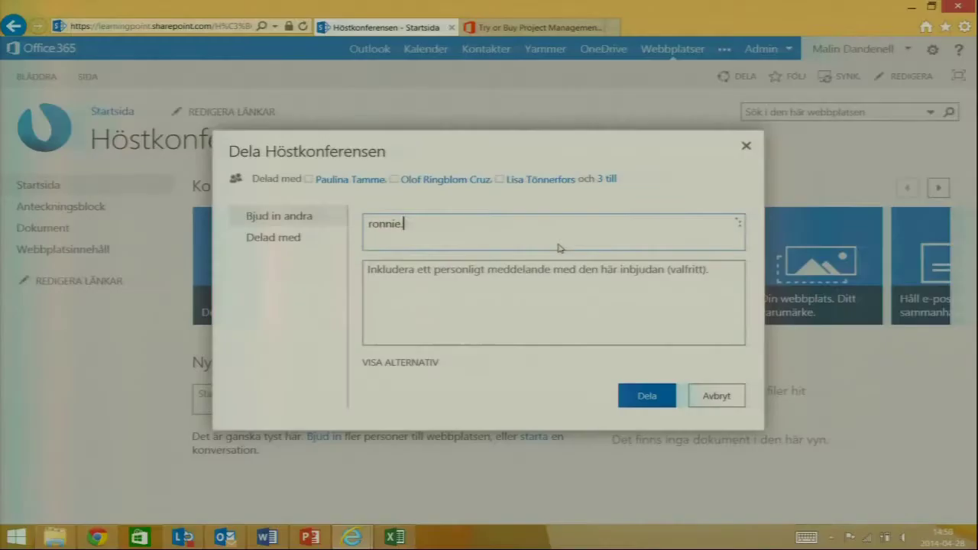
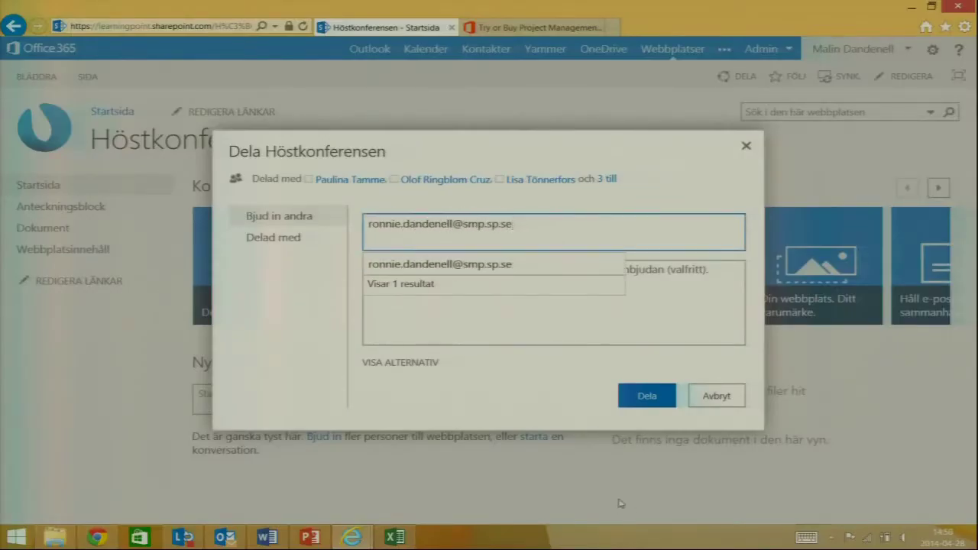
- Invite the colleague by e-mail address in Dela Höstkonferensen and send the invitation
click(541, 265)
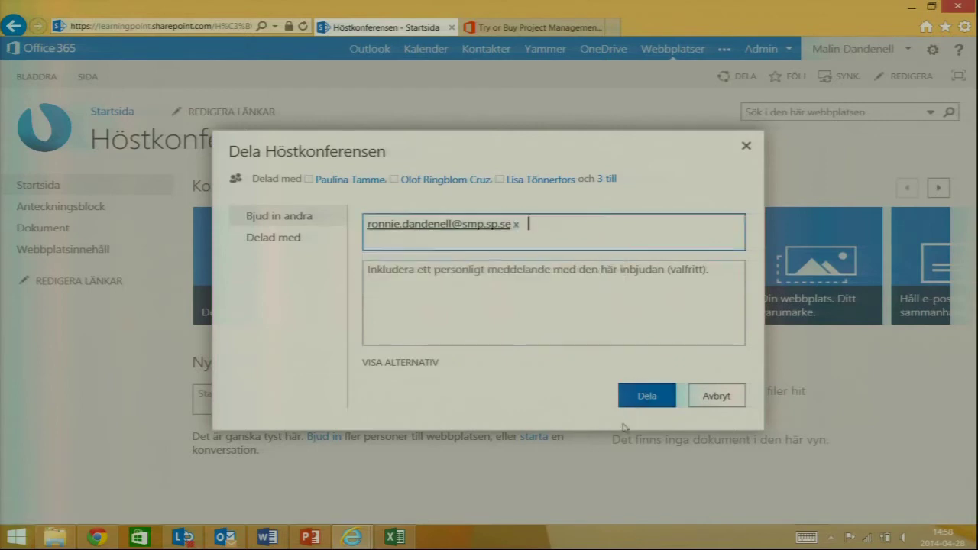
click(642, 407)
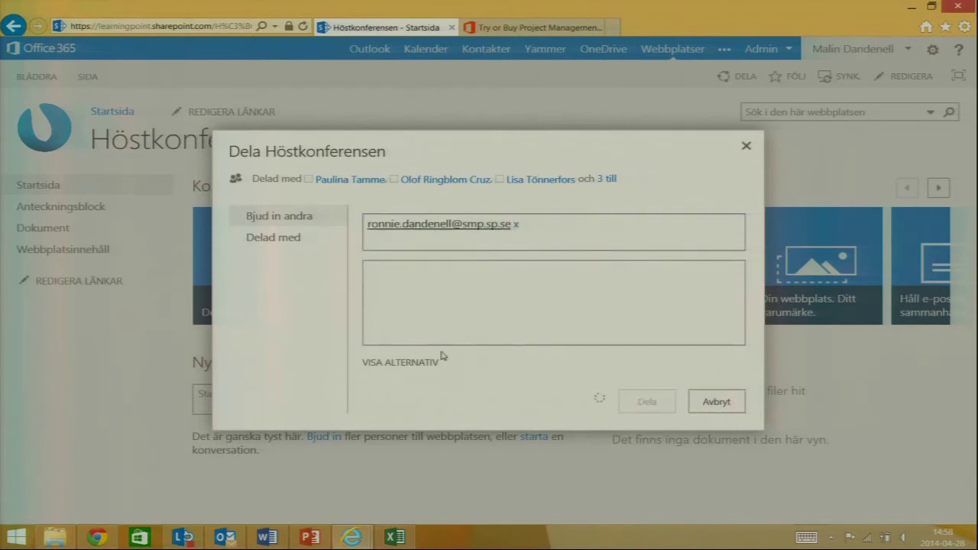